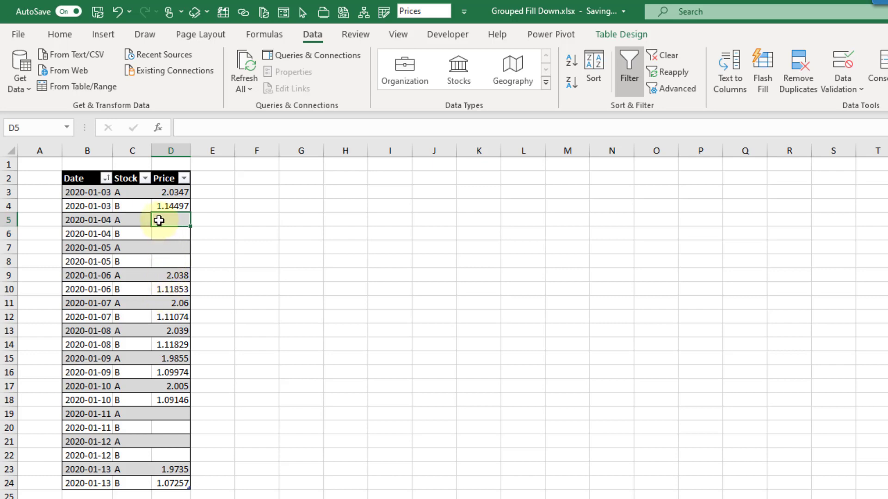
- Inspect the dates and stocks around the blank-price rows, such as stock B's 1.14497 on 2020-01-03
drag(102, 220, 106, 257)
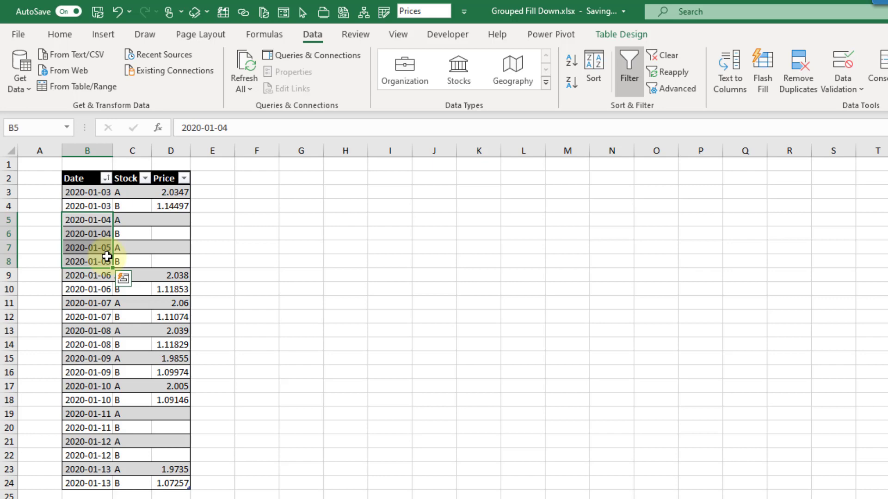
click(176, 207)
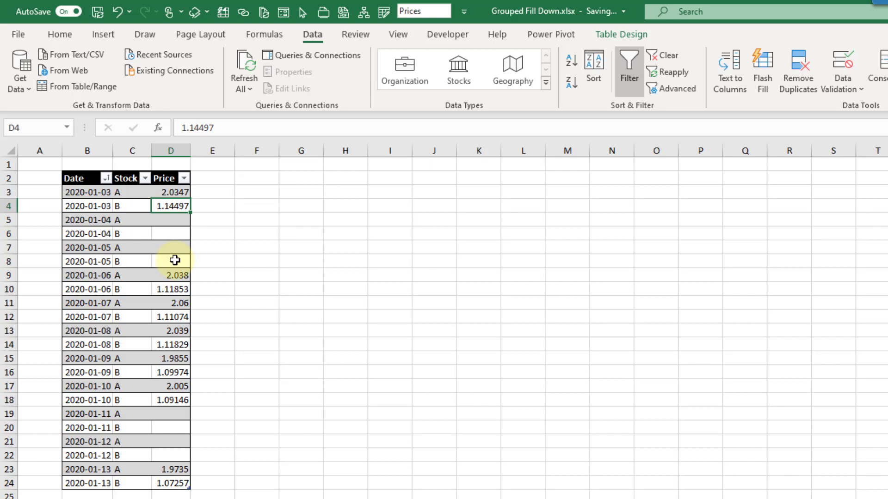
click(130, 192)
drag(128, 200, 127, 202)
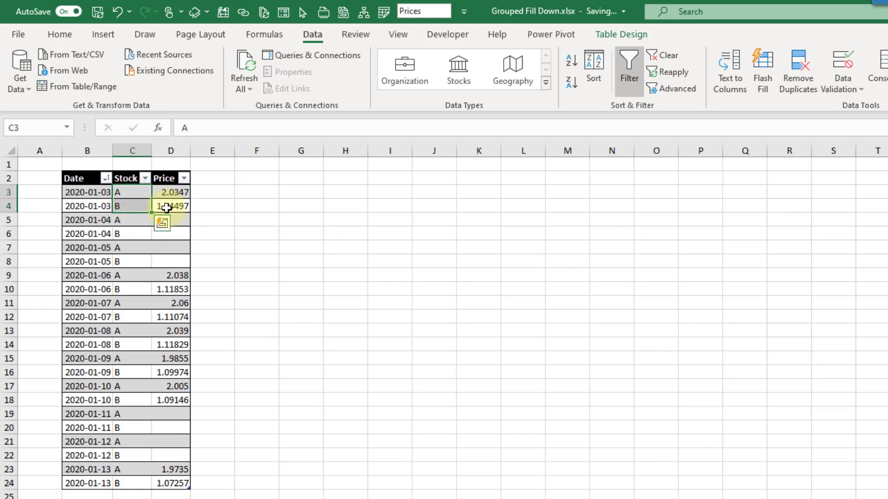
click(167, 208)
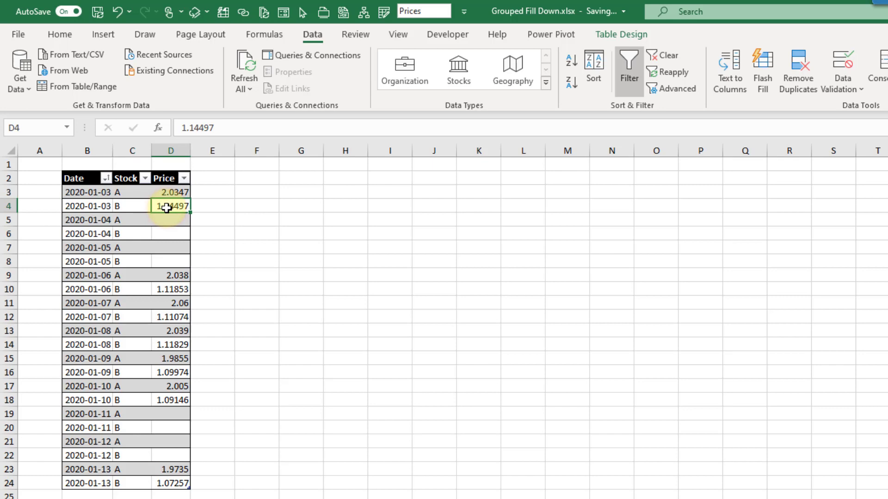
- Compare blank prices D5 and D7 with 1.14497 in D4, then load the table into Power Query
click(167, 220)
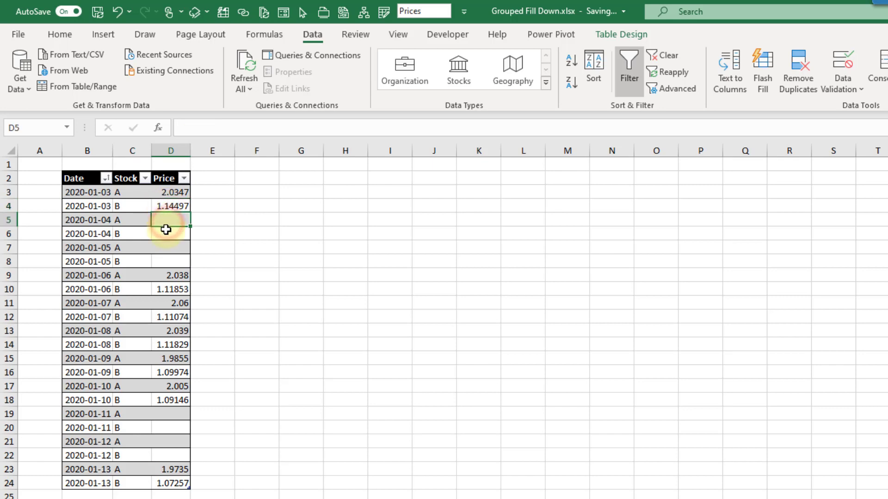
click(163, 248)
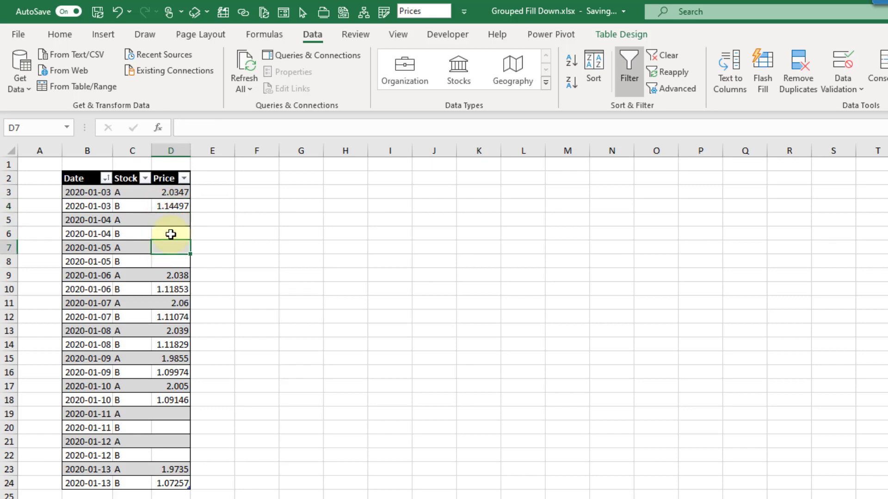
click(167, 207)
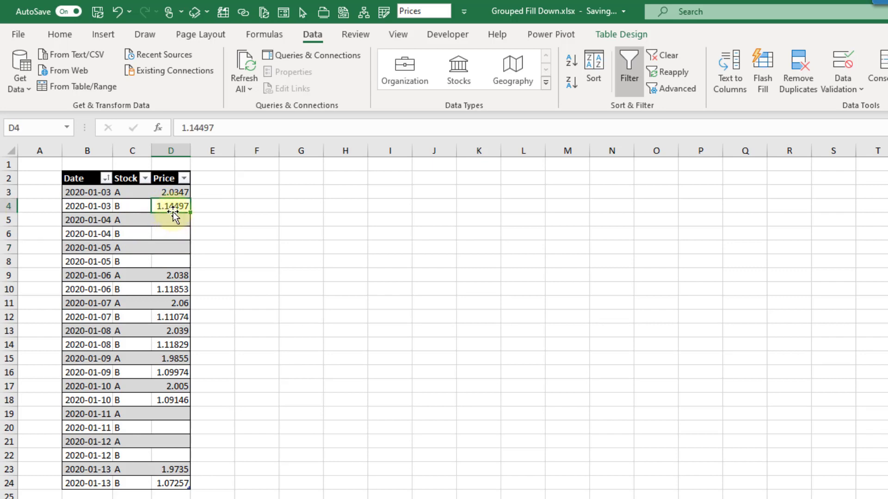
click(171, 221)
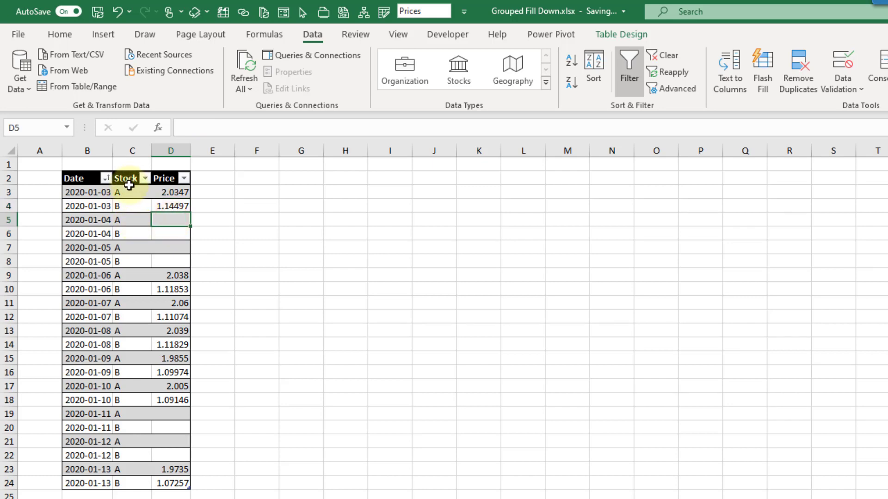
click(167, 205)
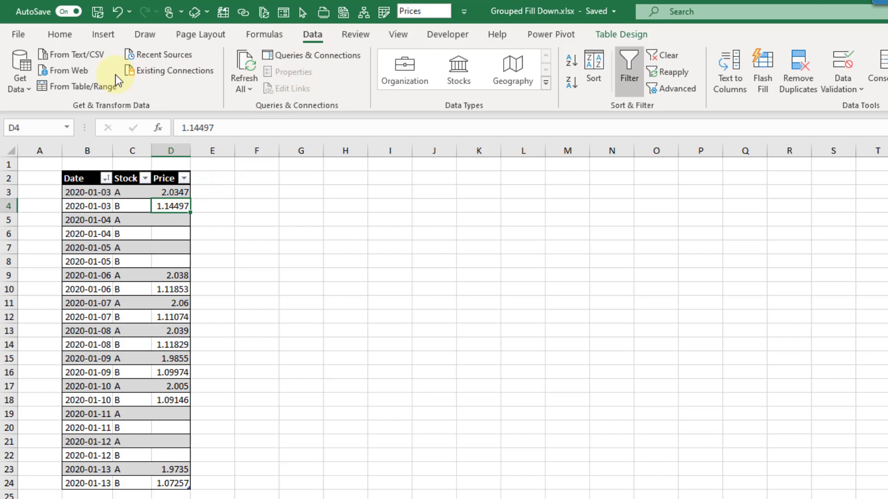
click(75, 87)
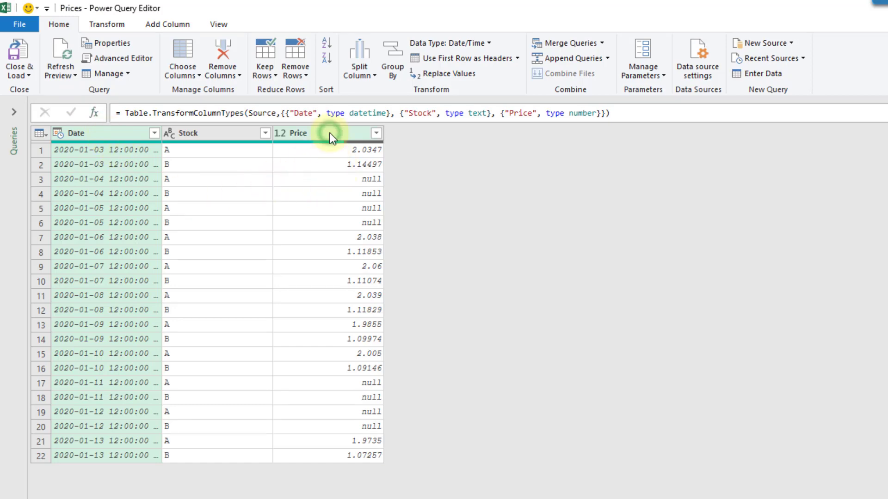
- Fill the Price column down so each null takes the price from the row above
right_click(329, 133)
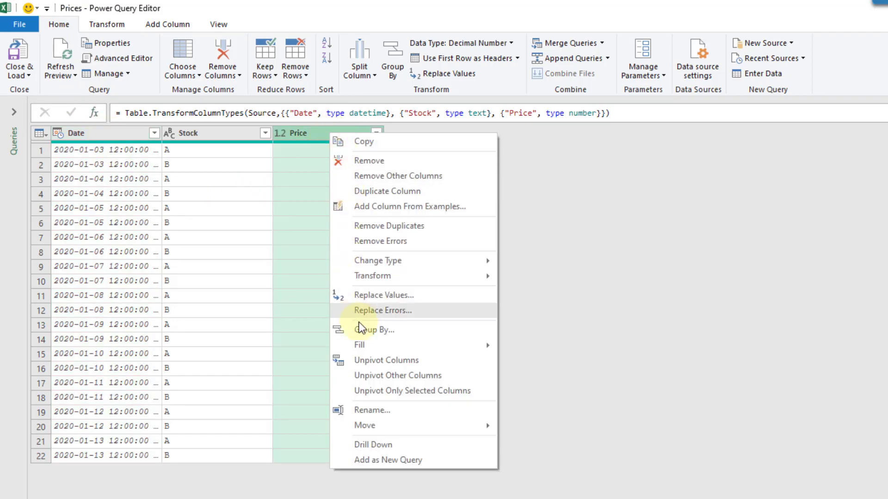
mouse_move(359, 345)
click(515, 348)
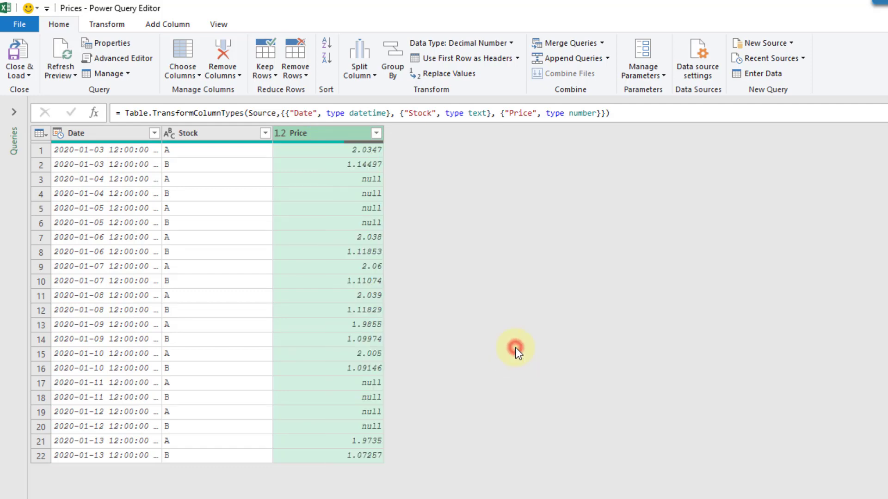
- Check the filled rows: stock A's rows 3 and 5 wrongly took stock B's 1.14497
click(331, 165)
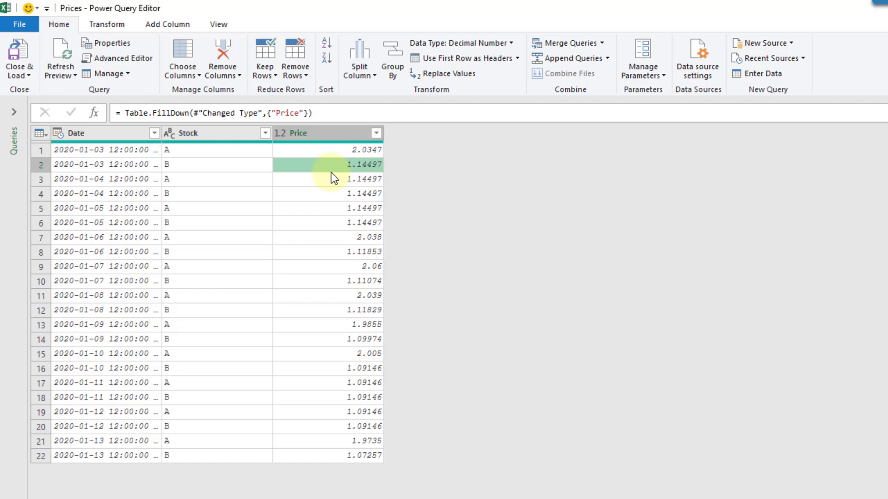
click(329, 179)
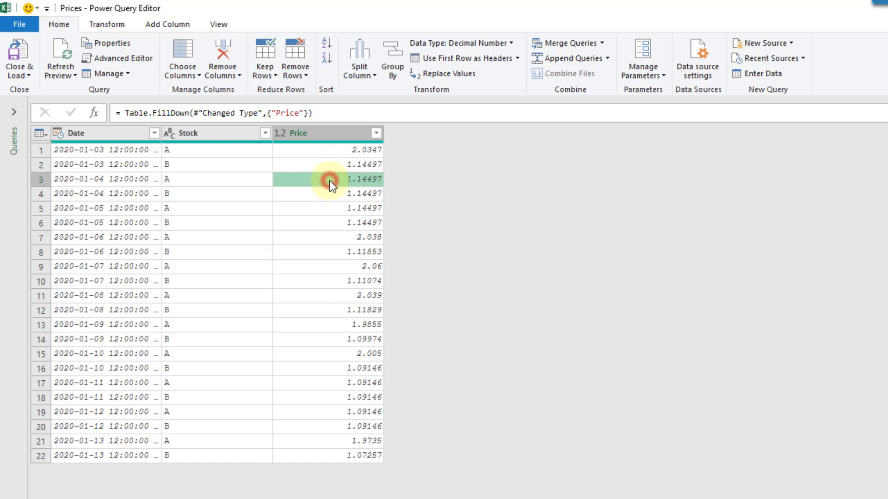
click(329, 208)
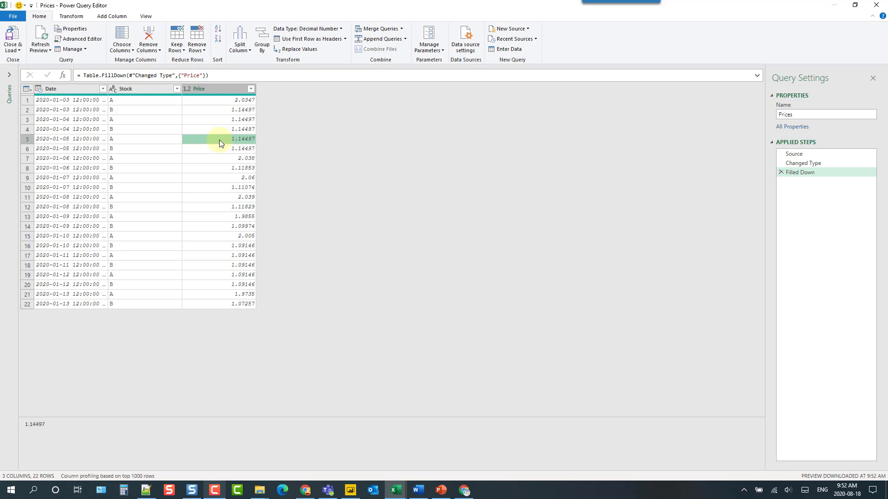
- Return to the Changed Type step and start a Group By from the Transform commands
click(804, 163)
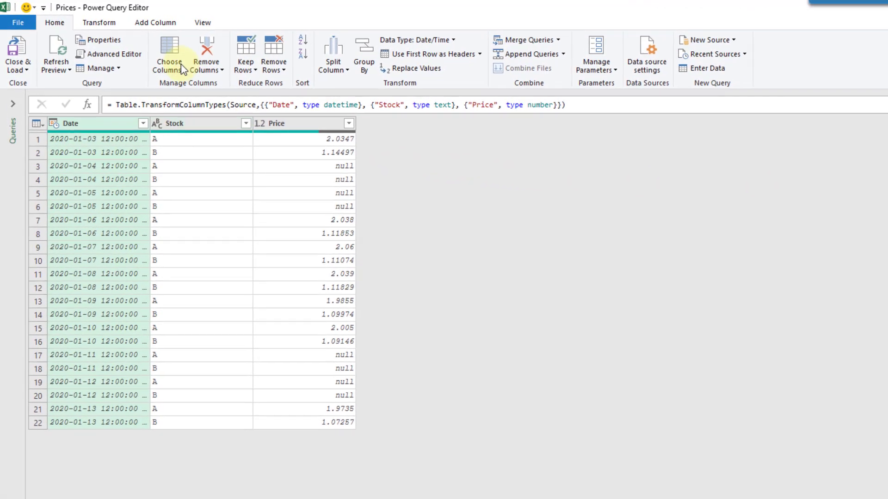
click(94, 23)
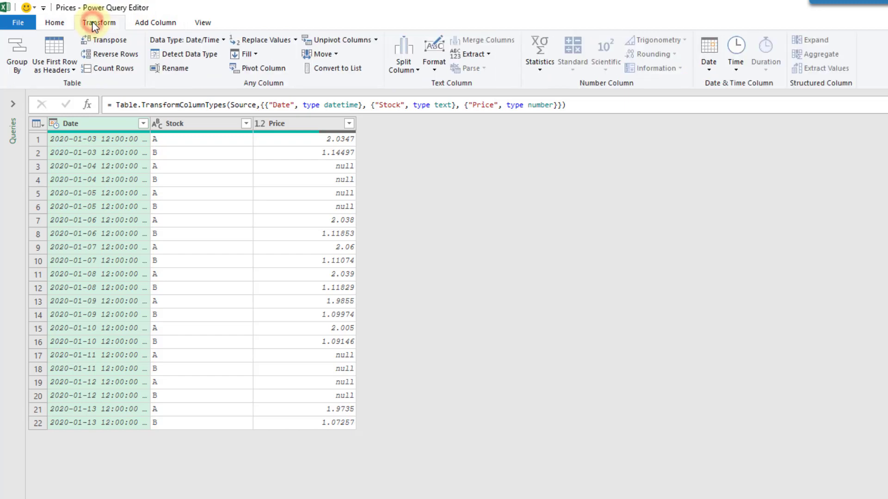
click(19, 62)
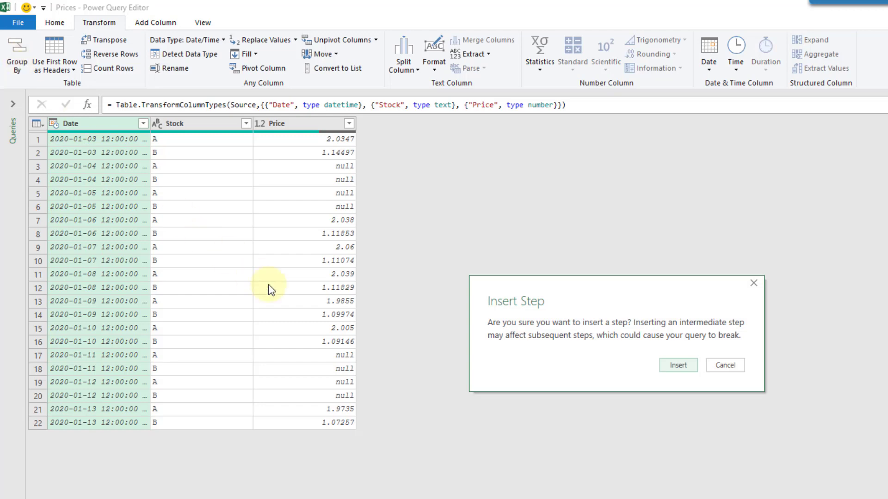
- Confirm inserting the step, then group by Stock with All Rows into a column named Data
click(678, 365)
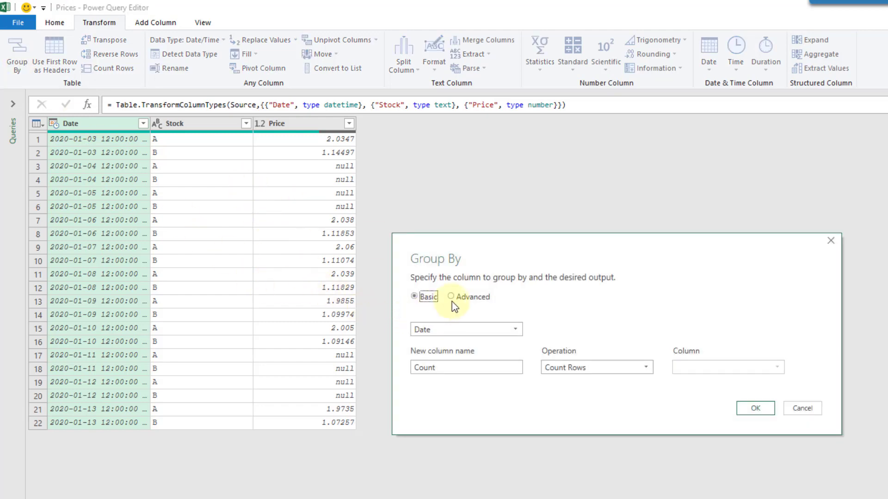
click(450, 329)
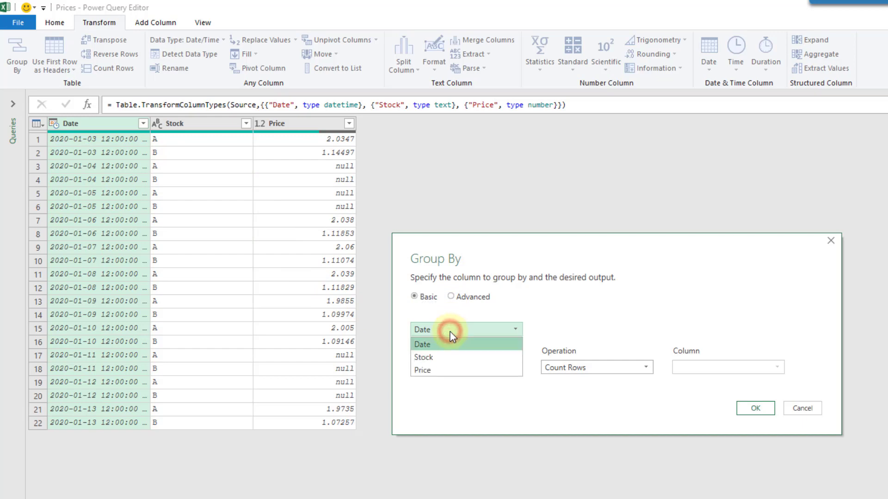
click(444, 357)
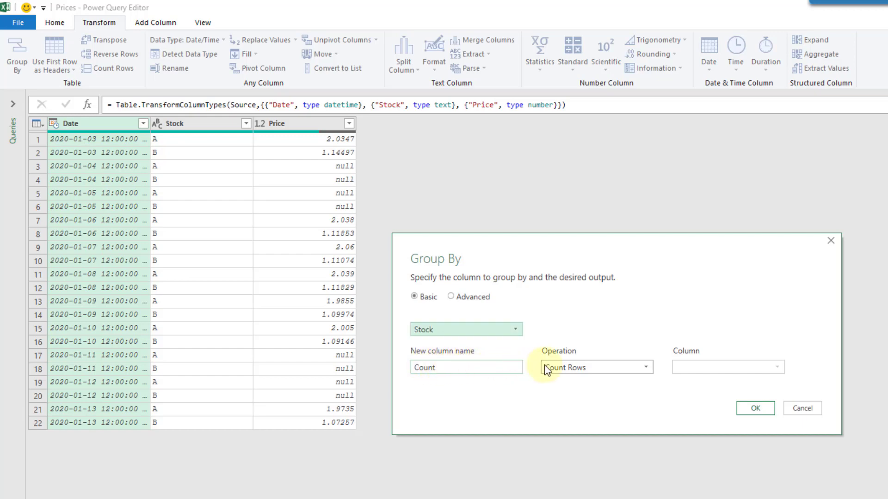
click(581, 367)
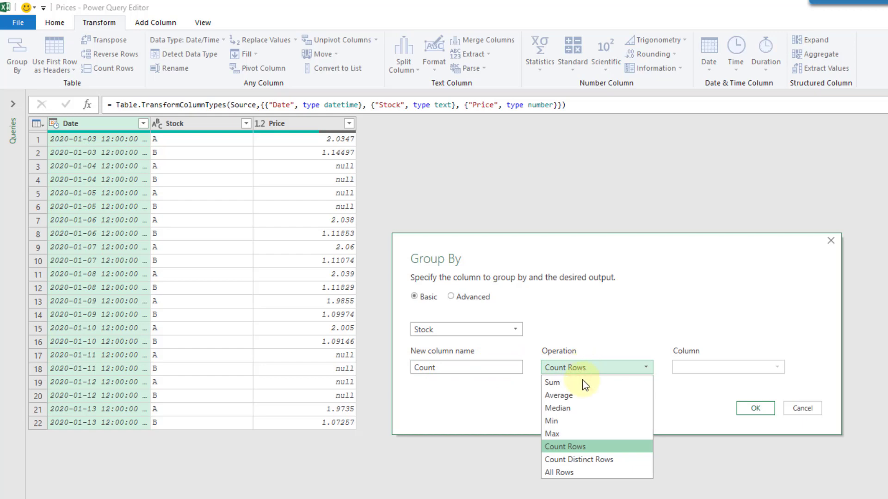
click(582, 471)
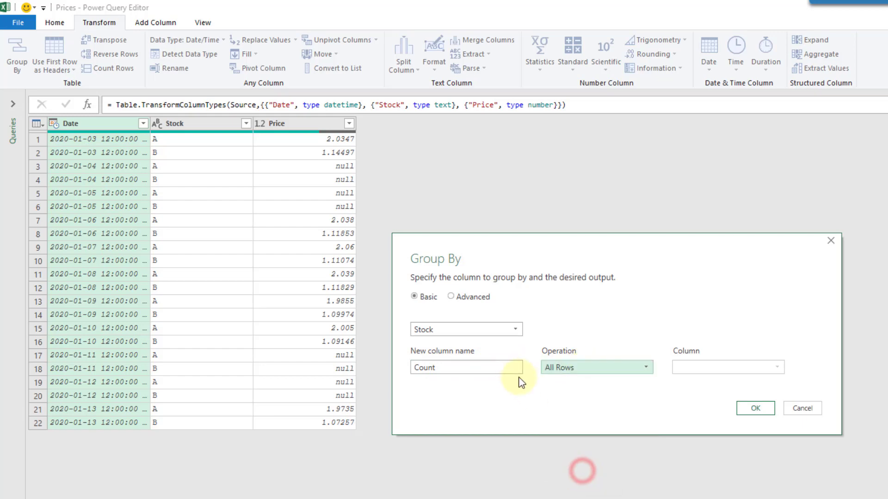
drag(494, 366, 402, 374)
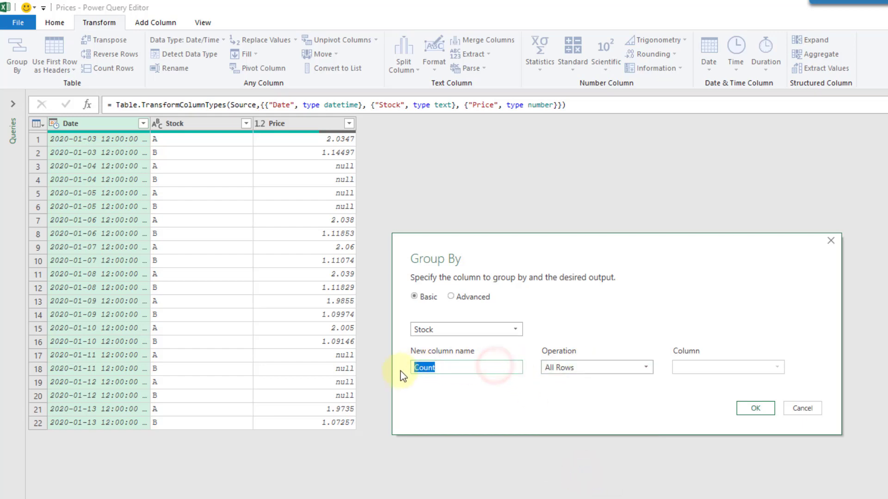
text(Data)
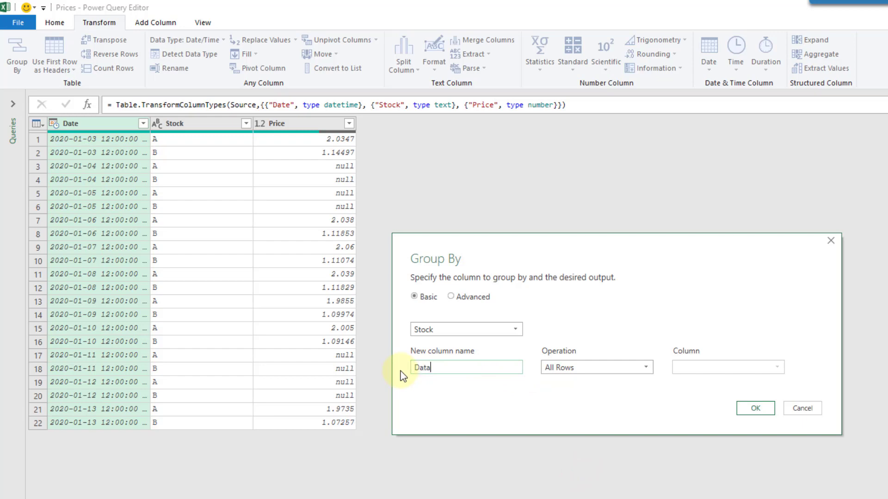
click(753, 411)
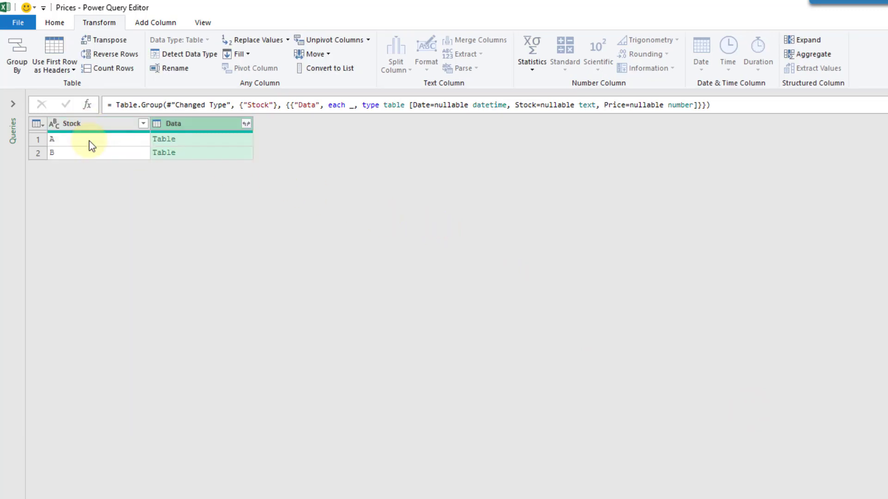
- Preview the A and B nested tables in an enlarged pane, ending on B's null prices
click(89, 141)
click(87, 152)
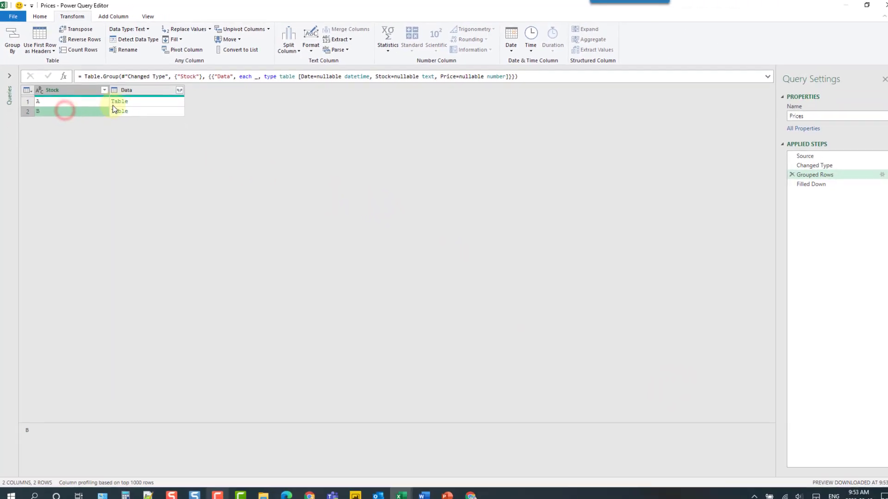
click(143, 100)
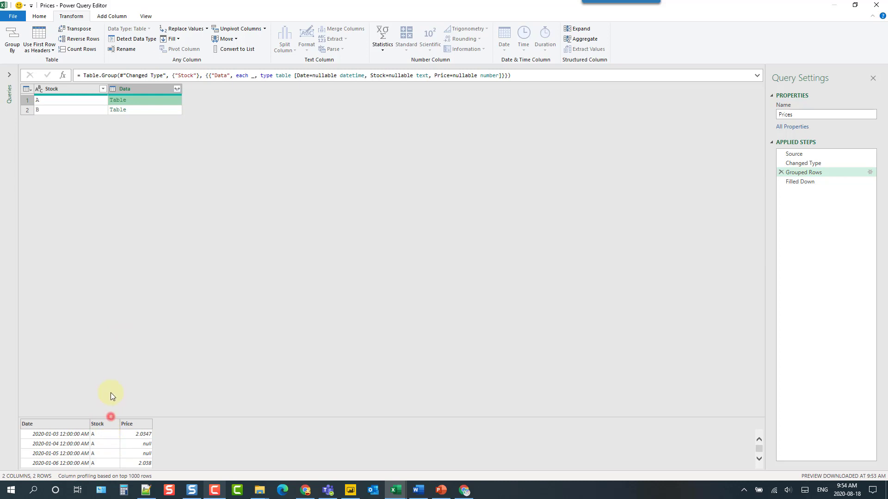
drag(111, 416, 114, 292)
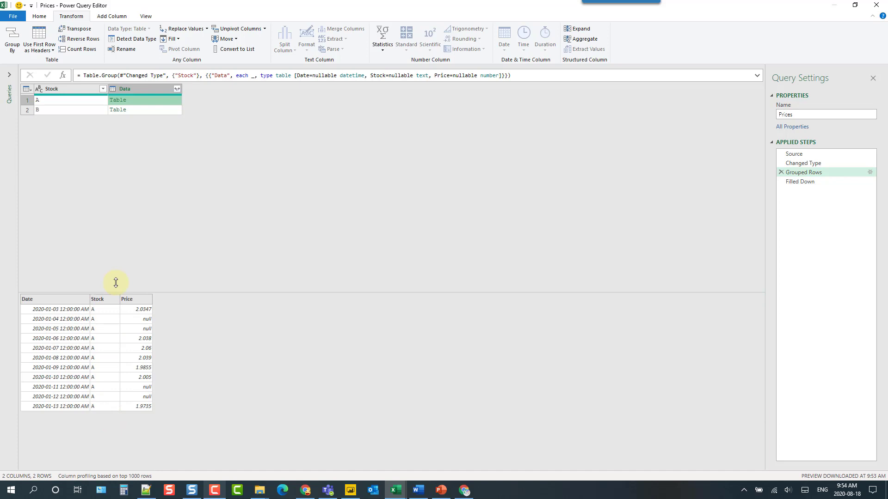
click(131, 110)
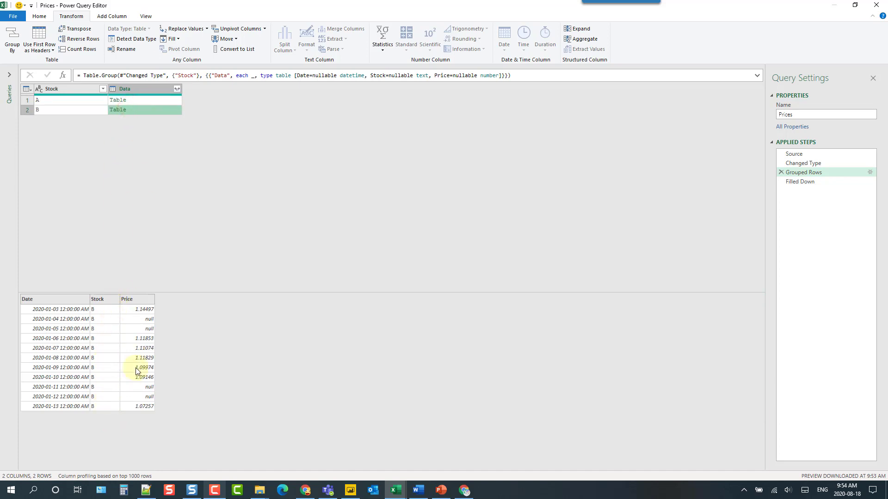
click(145, 310)
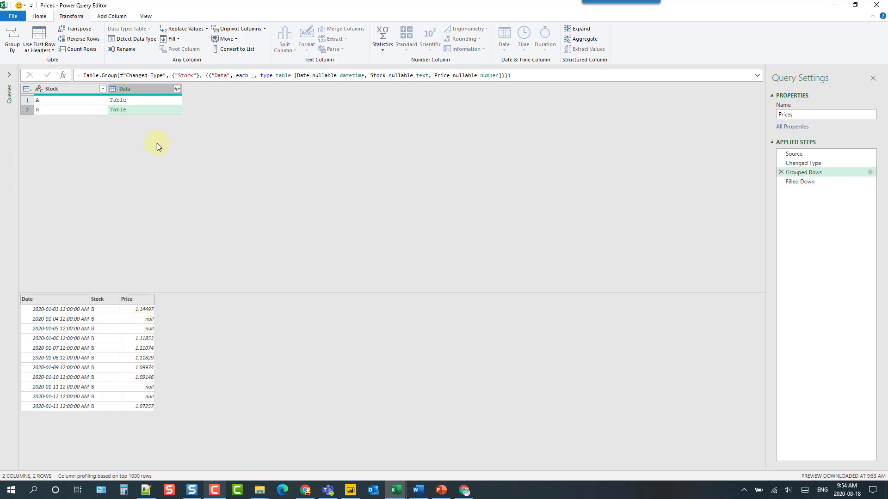
- Preview stock A's nested rows and select the _ after each in the Grouped Rows formula
click(151, 101)
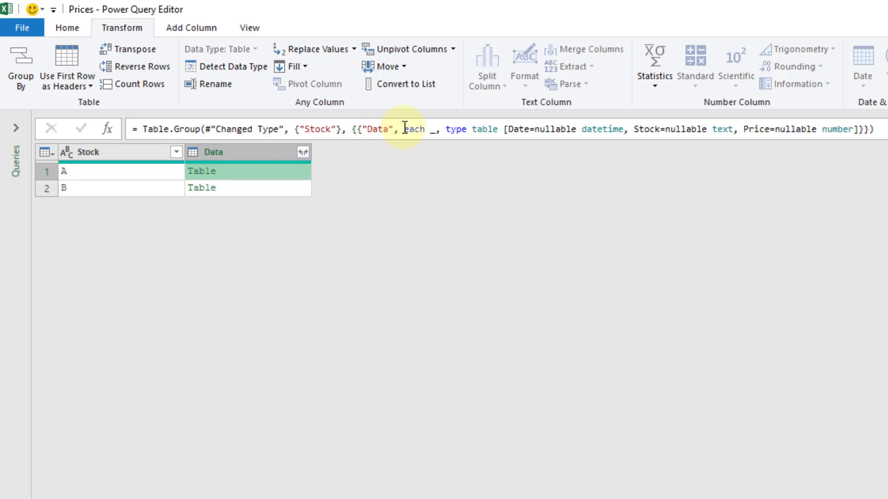
double_click(434, 129)
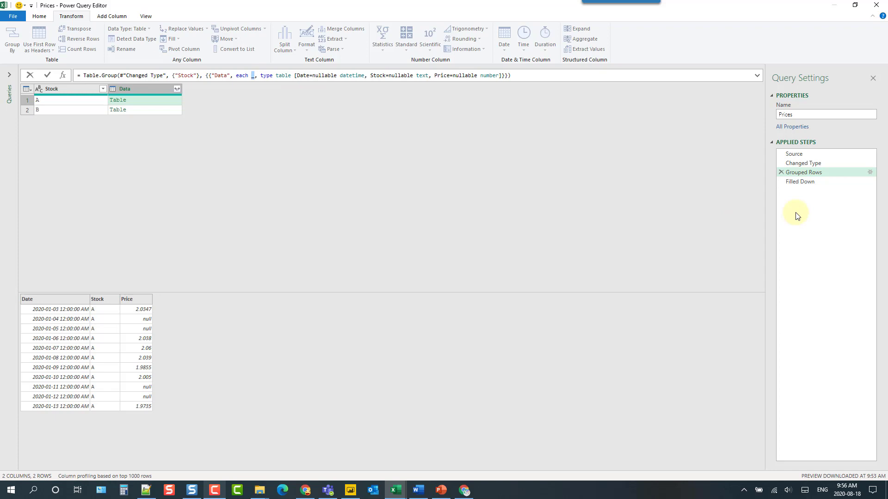
- Paste the Filled Down step's Table.FillDown formula over the _ after each in Grouped Rows
click(809, 183)
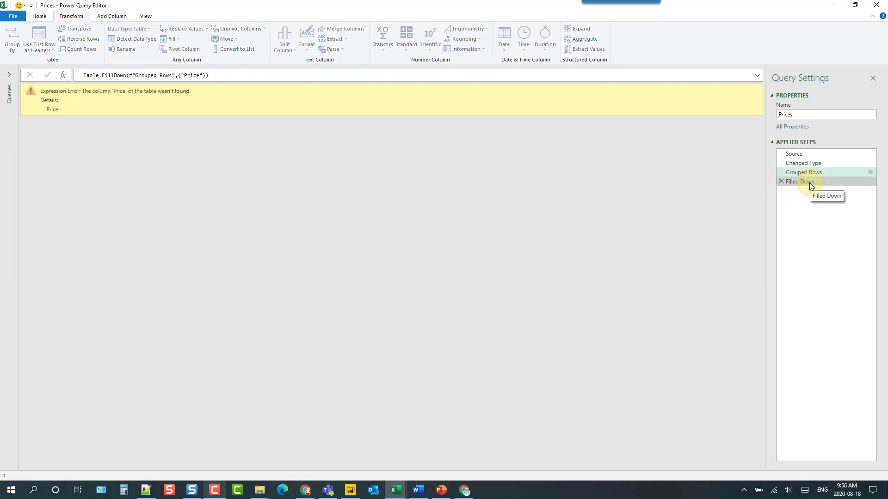
drag(209, 75, 83, 75)
key(ctrl+c)
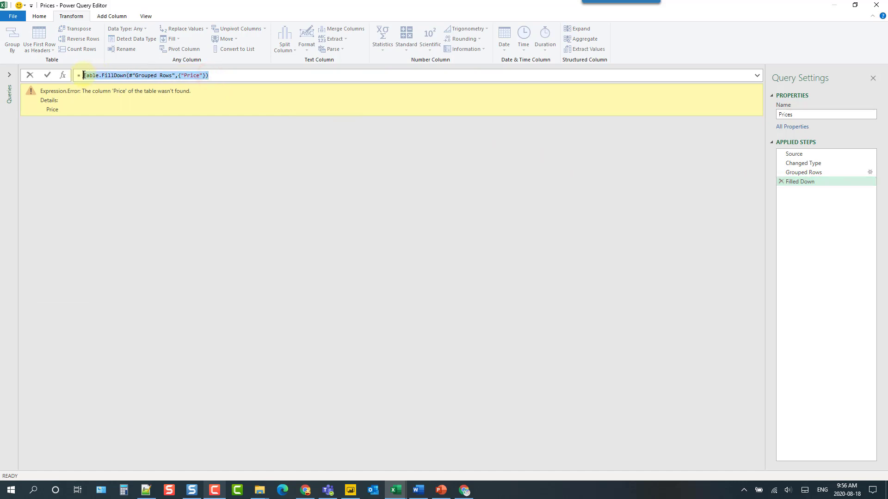
drag(800, 172, 802, 174)
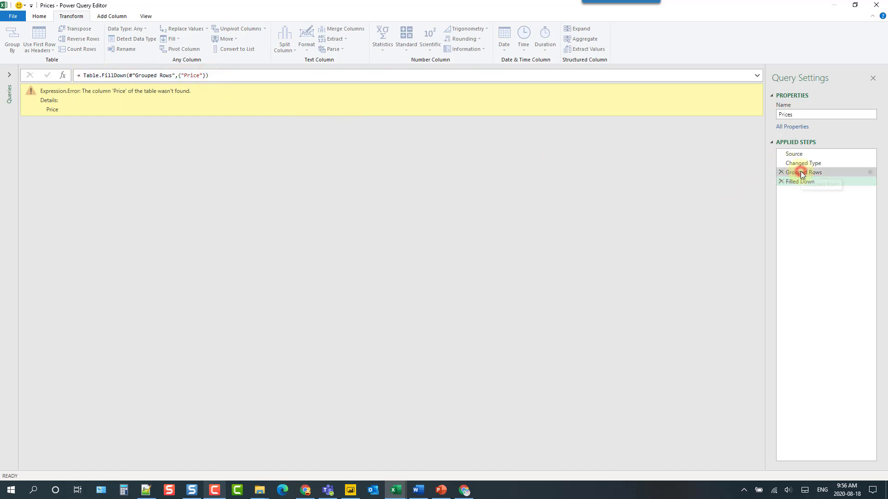
click(800, 172)
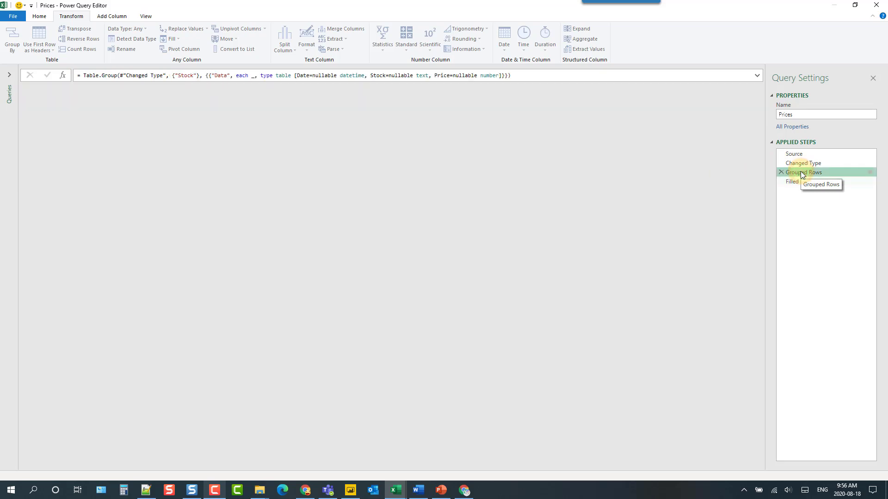
double_click(251, 75)
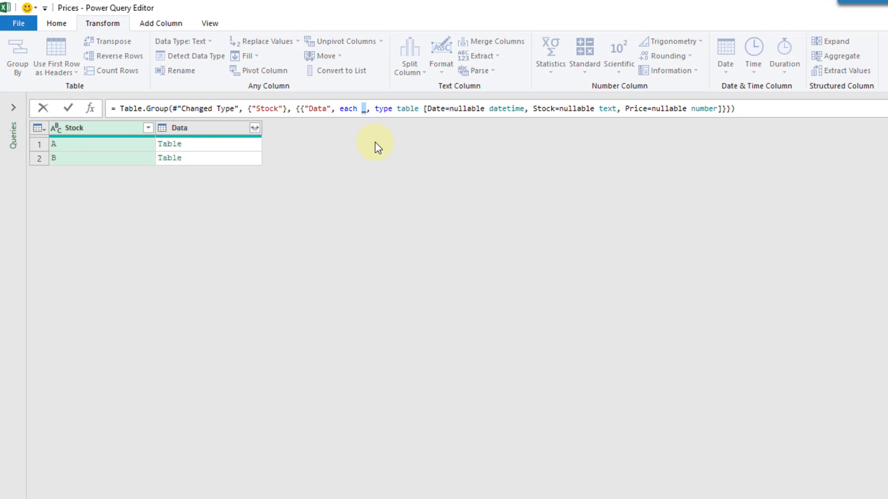
key(ctrl+v)
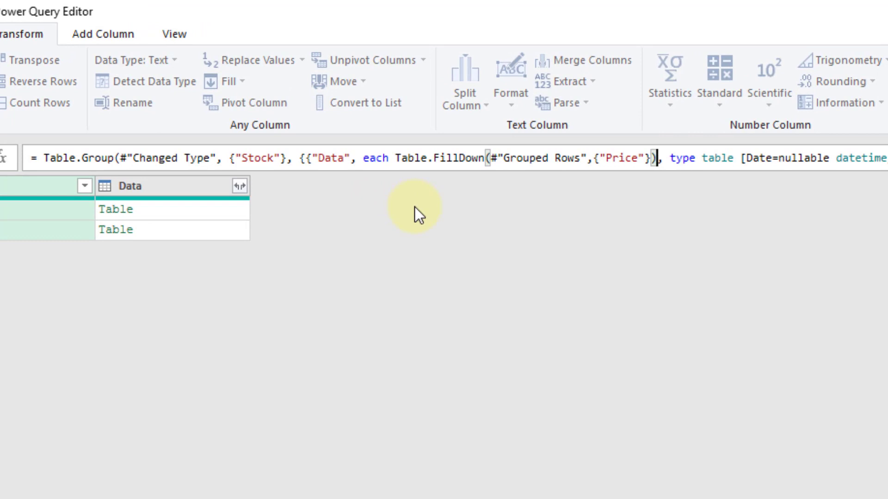
- Replace #"Grouped Rows" with _ so Data becomes each Table.FillDown(_,{"Price"}), and commit
click(492, 160)
drag(492, 160, 585, 163)
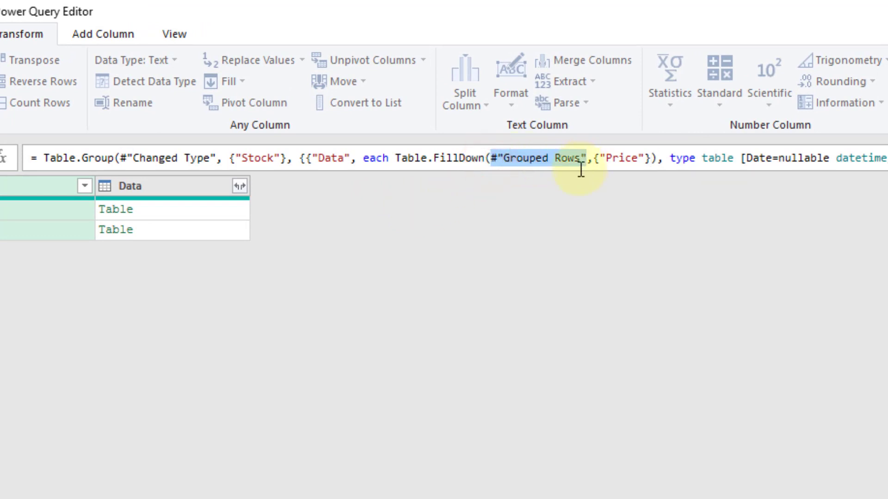
text(_)
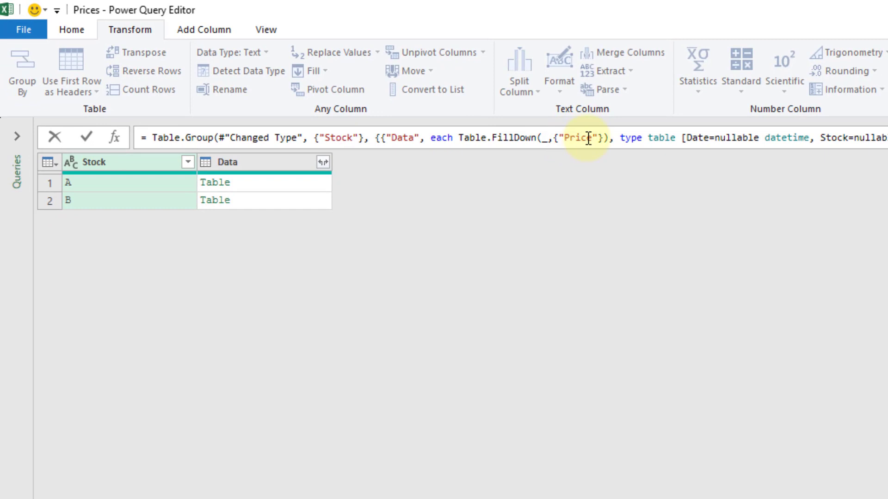
click(86, 136)
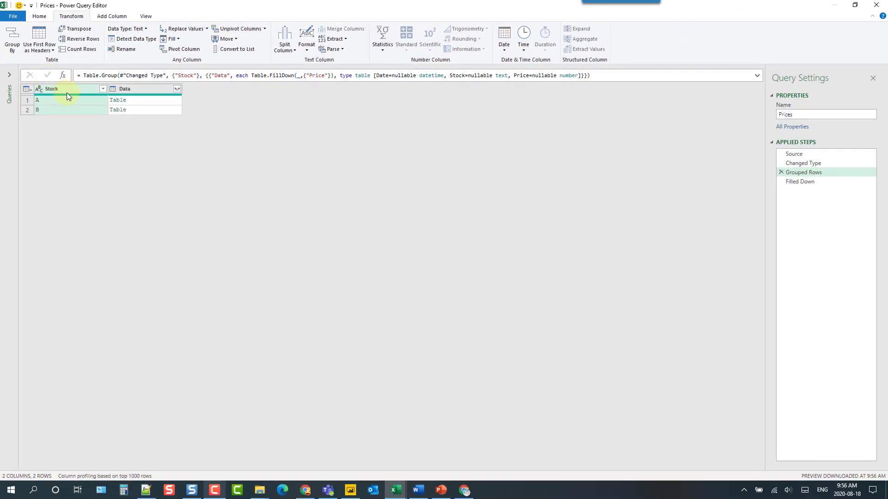
- Verify stock A's and B's filled prices, then delete the erroring Filled Down step
click(140, 100)
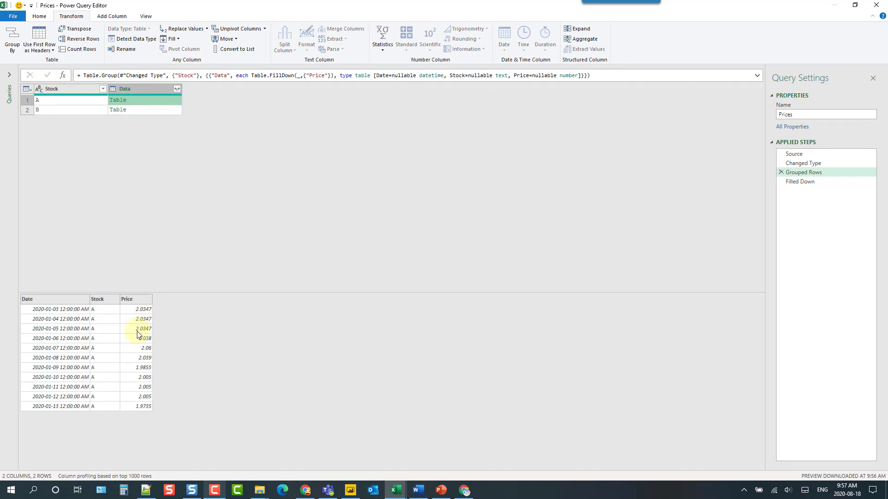
click(145, 111)
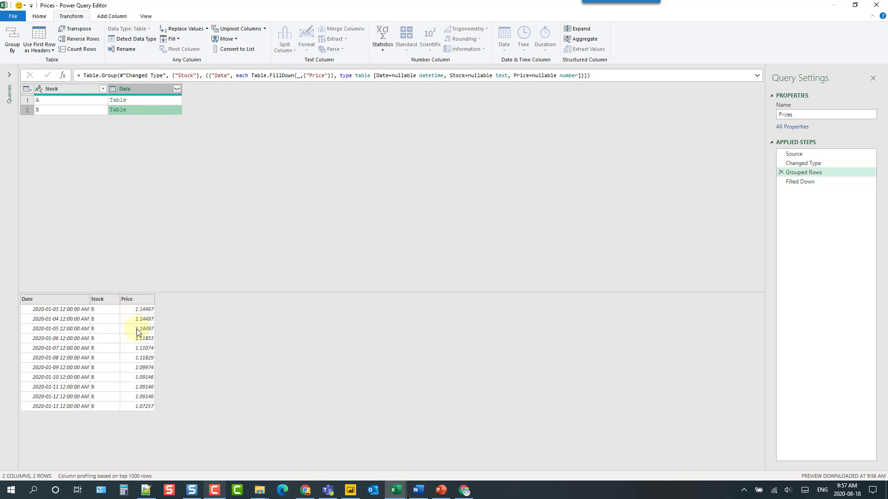
click(813, 184)
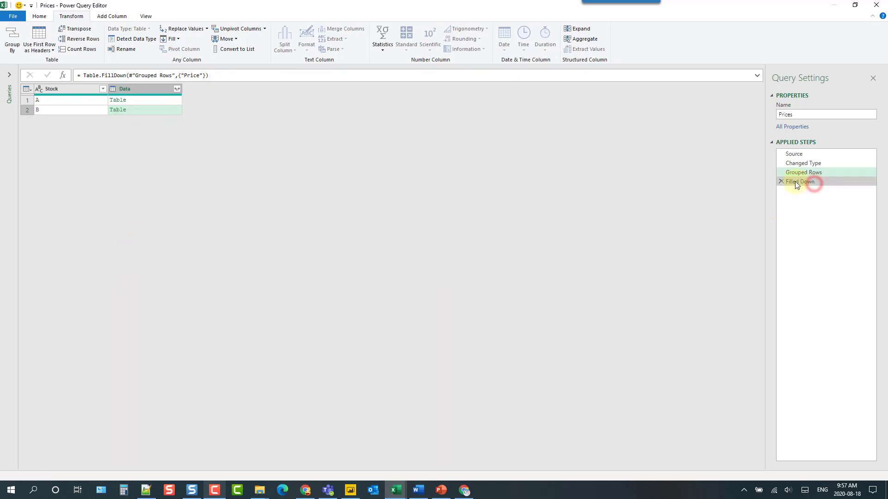
click(782, 181)
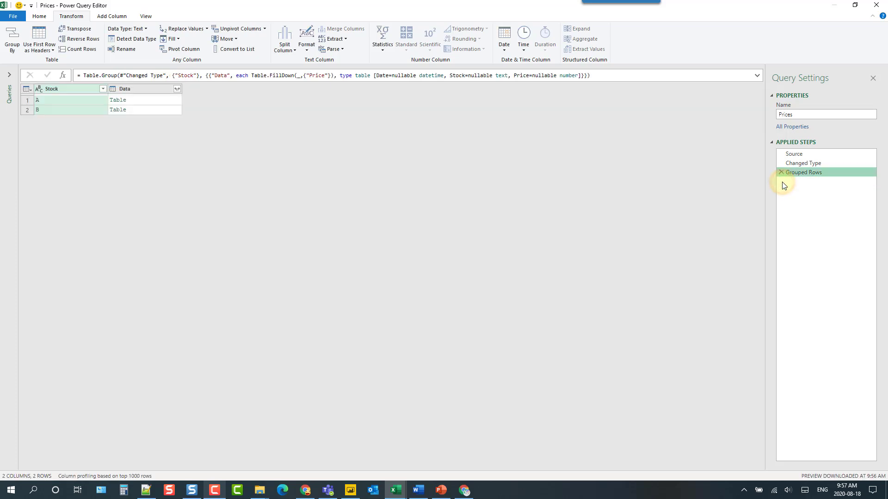
- Expand Data into only Date and Price columns, without the original column-name prefix
click(177, 89)
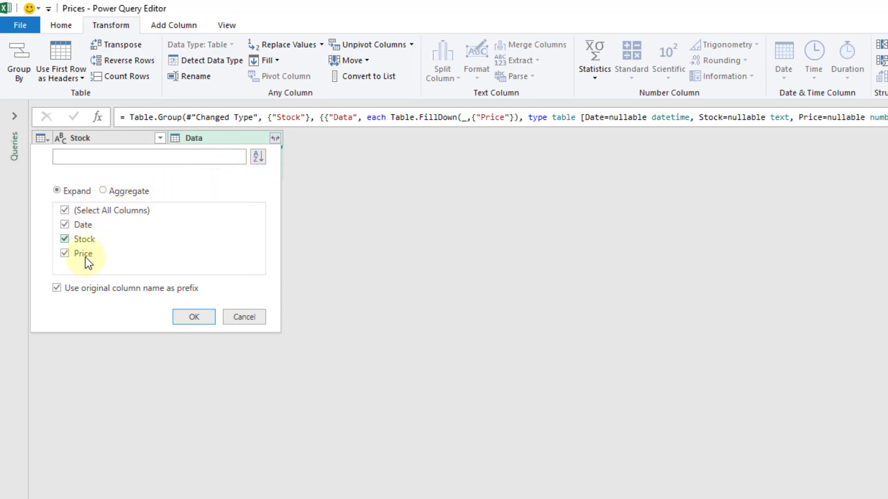
click(57, 288)
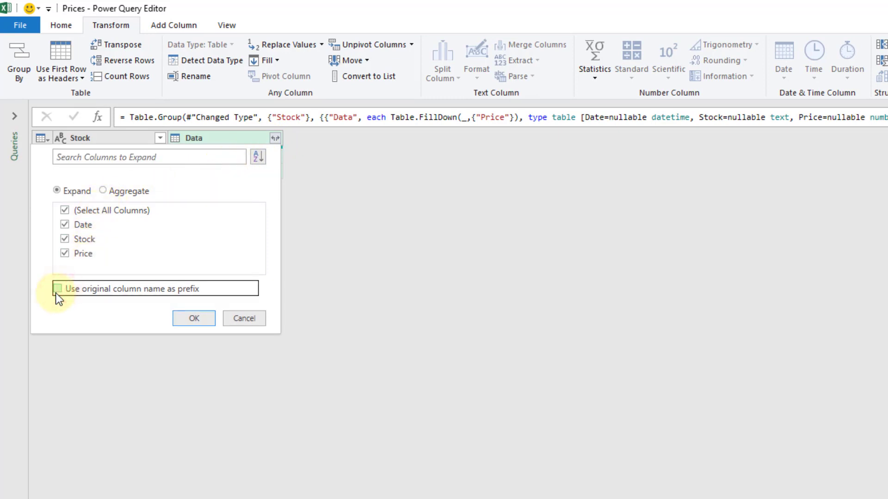
click(65, 240)
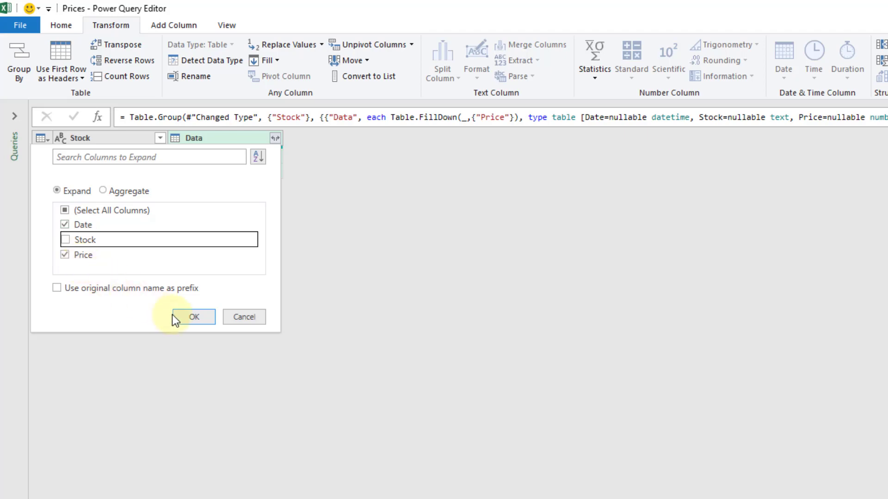
click(188, 316)
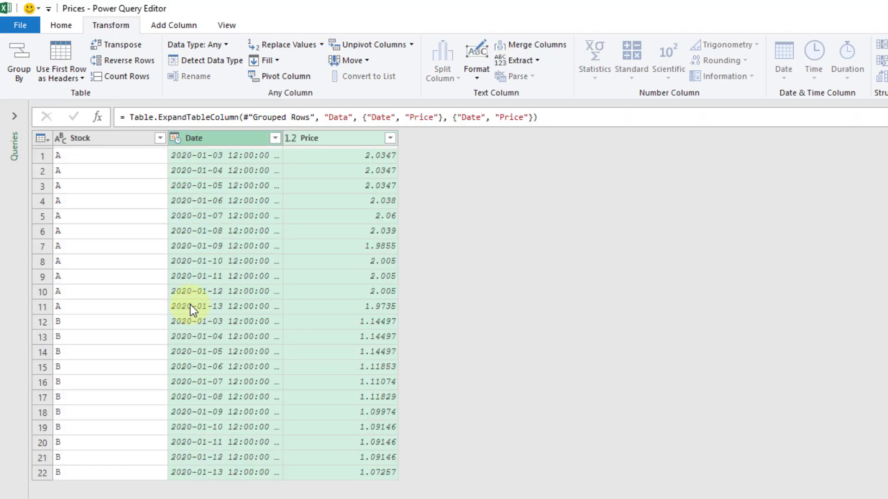
- Reorder the columns to Date, Stock, Price
drag(233, 141, 84, 142)
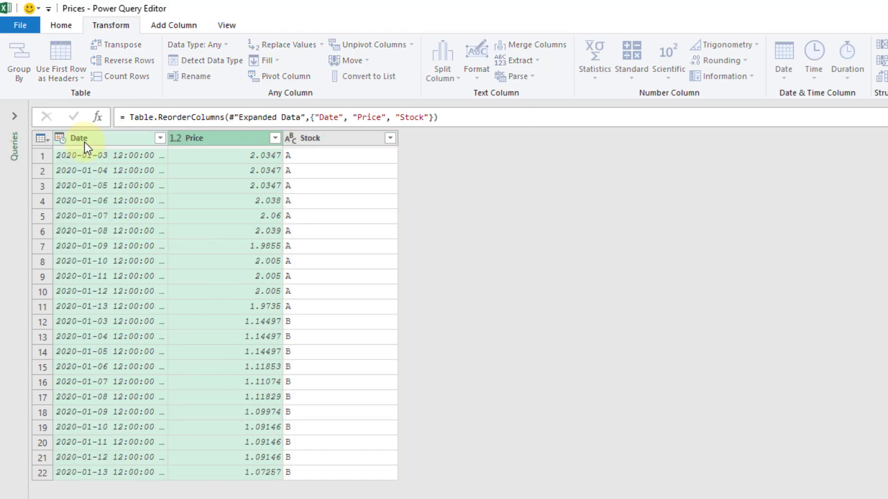
click(242, 139)
drag(235, 140, 399, 145)
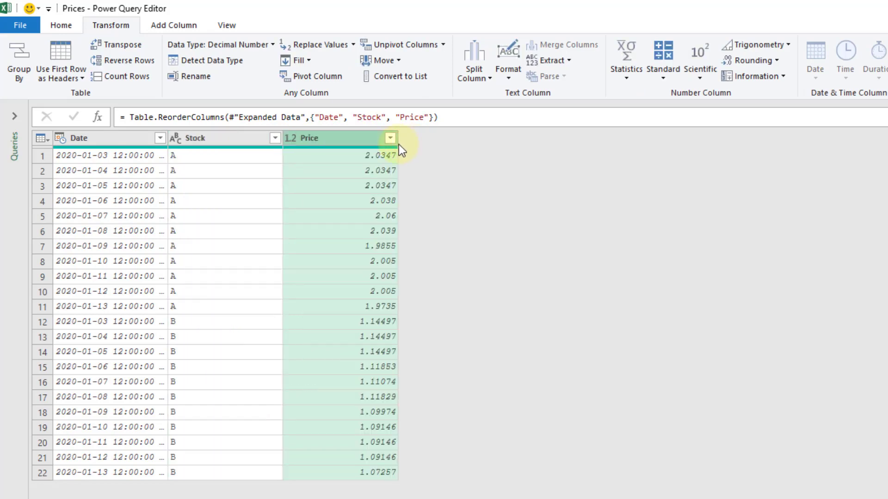
- Change the Date column's data type to Date
click(79, 138)
click(57, 137)
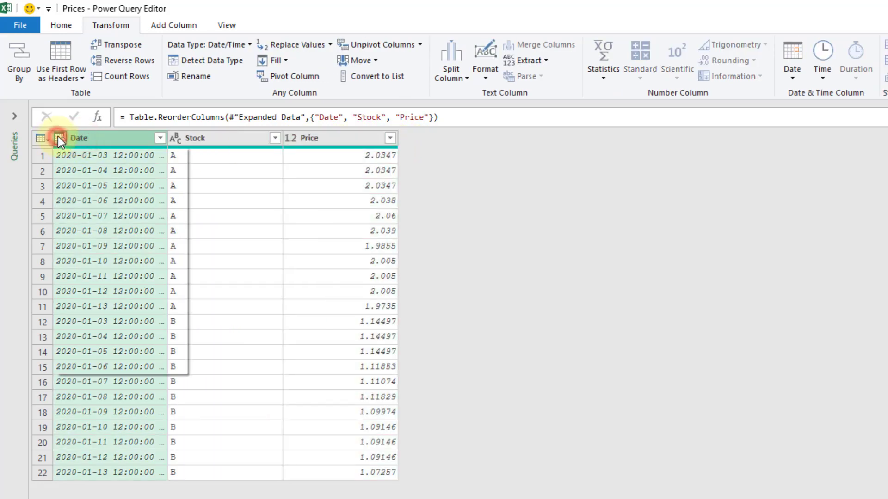
click(83, 239)
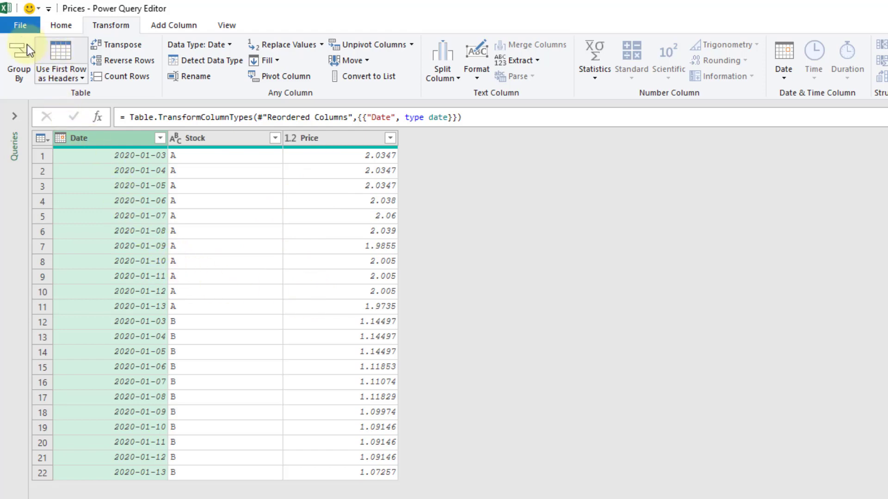
click(26, 24)
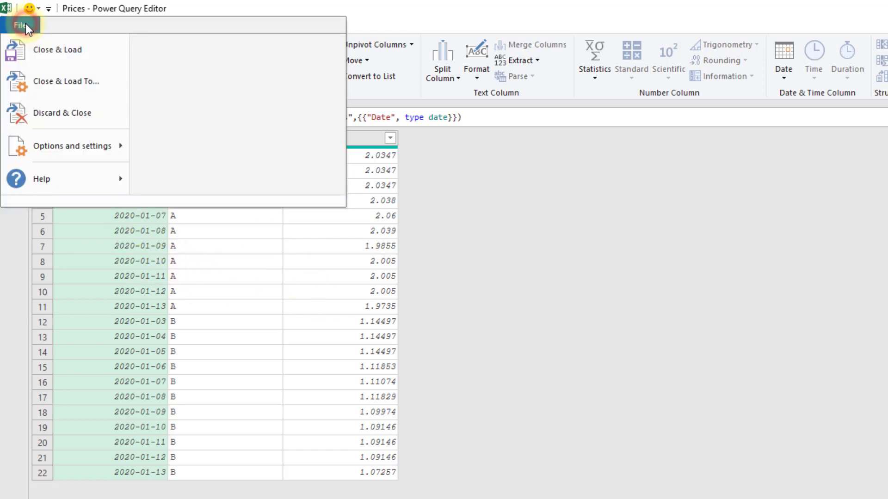
- Close the editor and load the query result as a table on the existing worksheet at F2
click(56, 79)
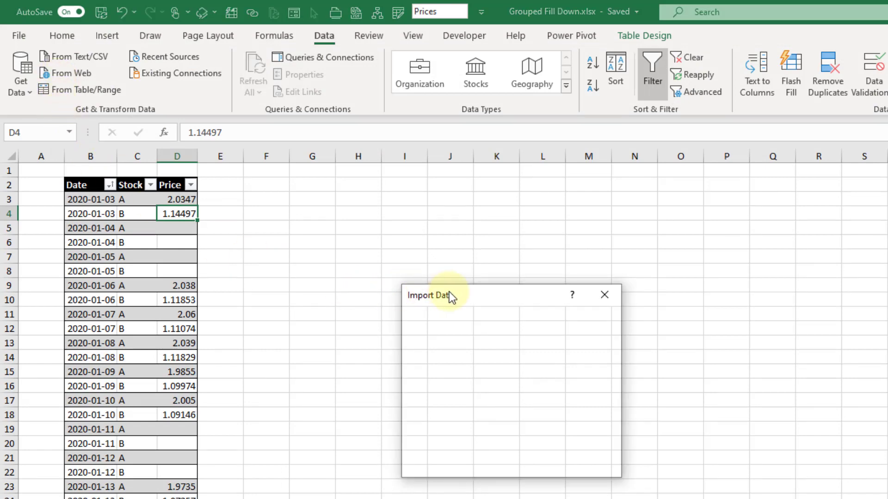
click(449, 293)
drag(423, 275, 389, 227)
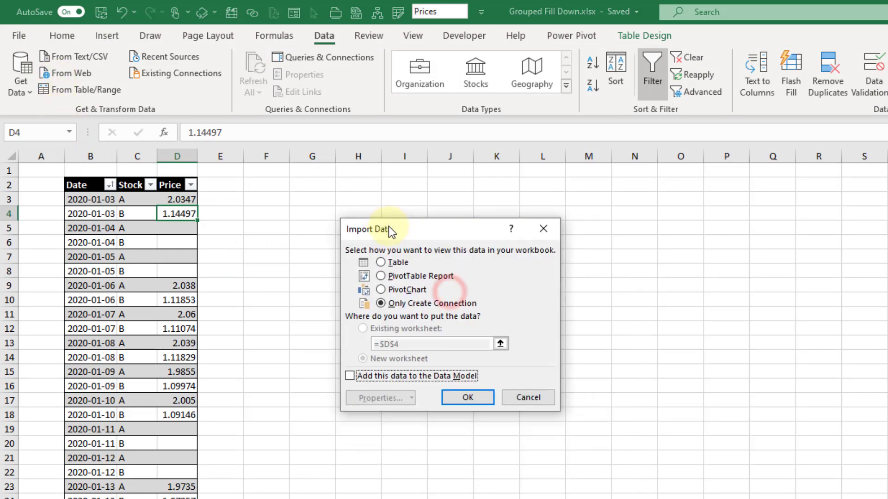
click(381, 262)
click(378, 329)
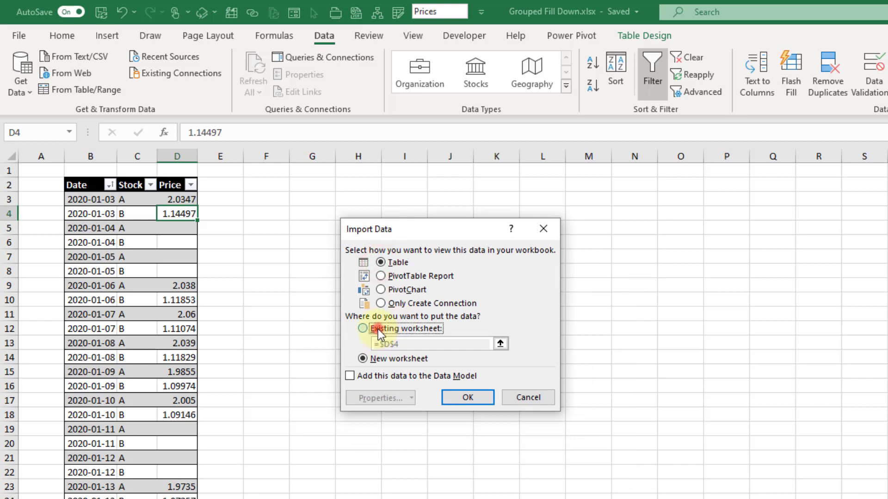
click(267, 185)
click(467, 398)
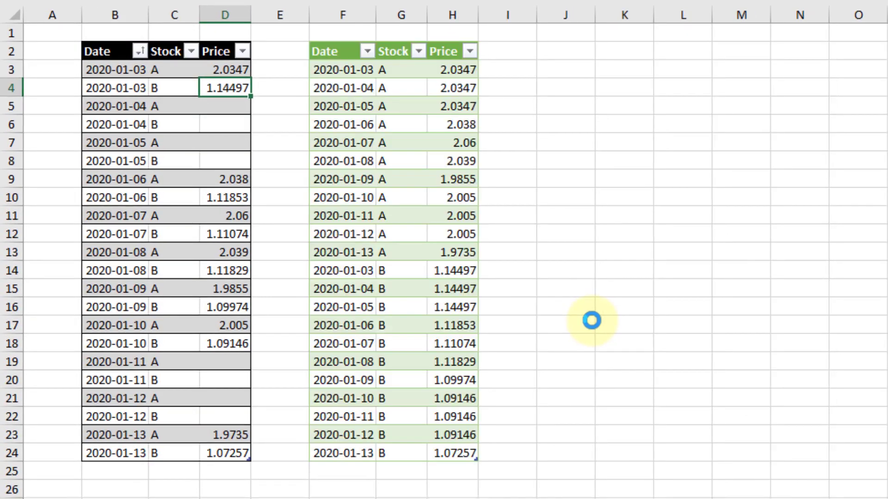
- Sort the loaded table's Date column from oldest to newest
click(367, 51)
click(350, 72)
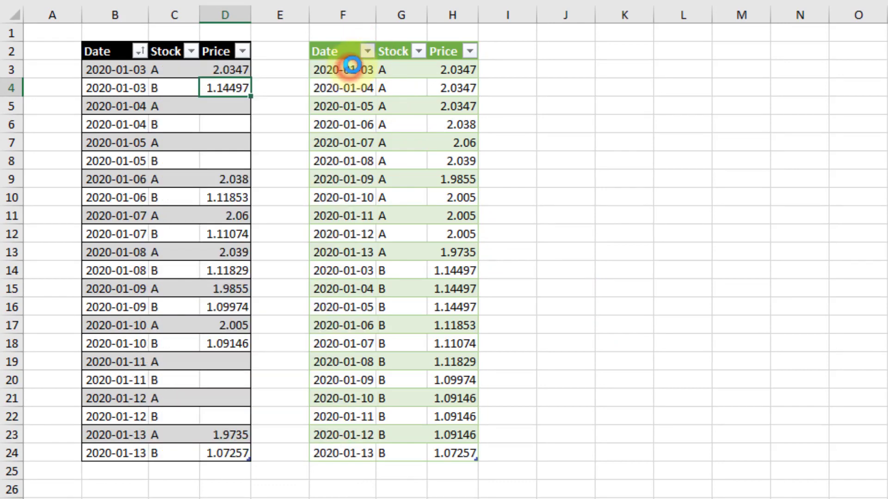
click(419, 51)
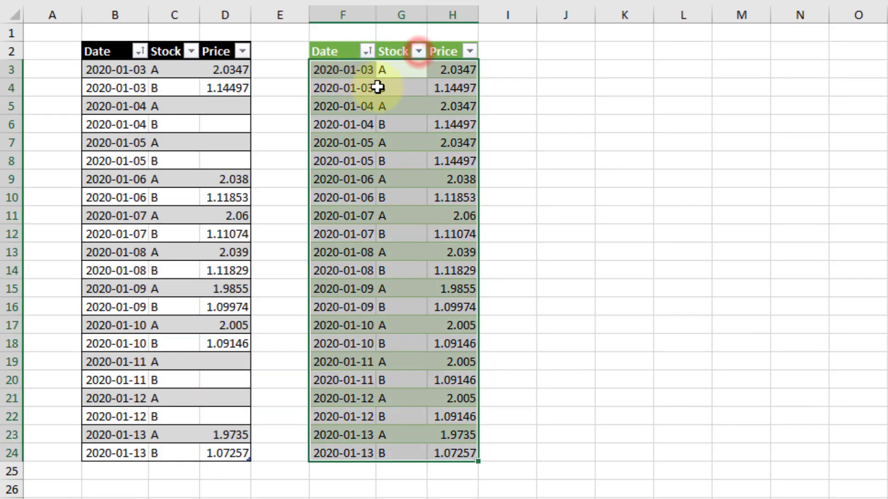
- Verify the filled A and B prices in H3–H7 against the original price in D4
click(461, 74)
click(456, 104)
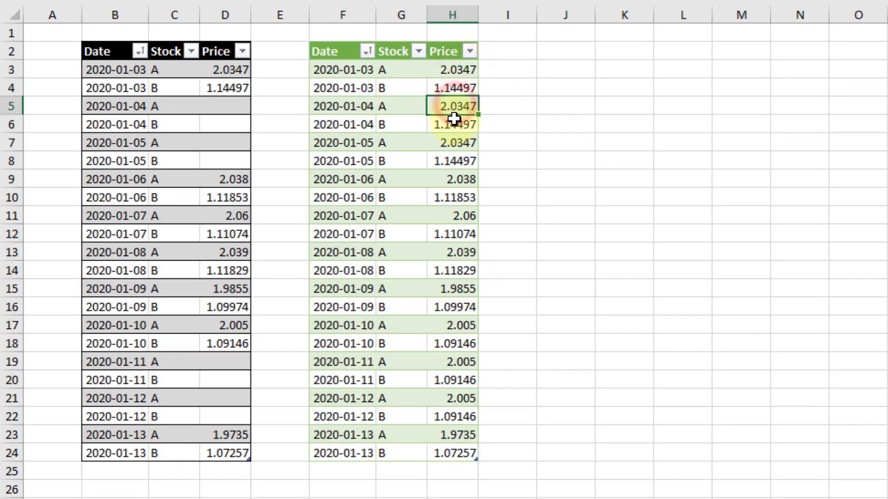
click(450, 145)
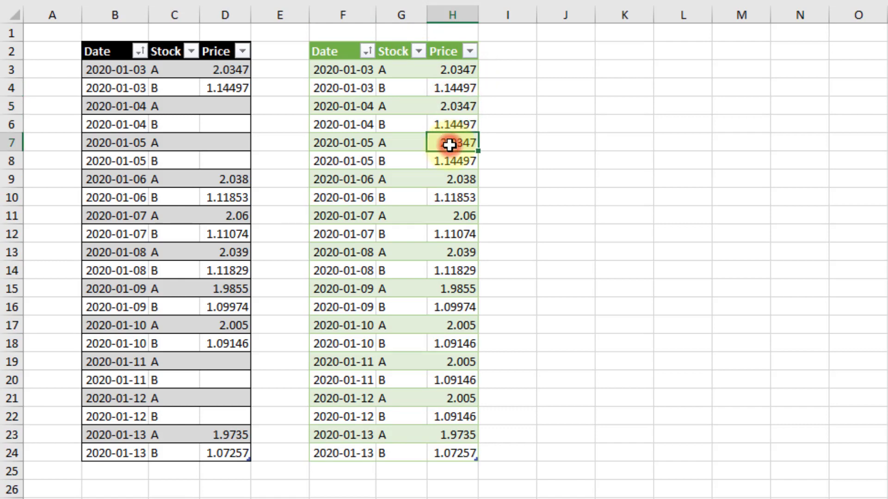
click(441, 88)
click(451, 124)
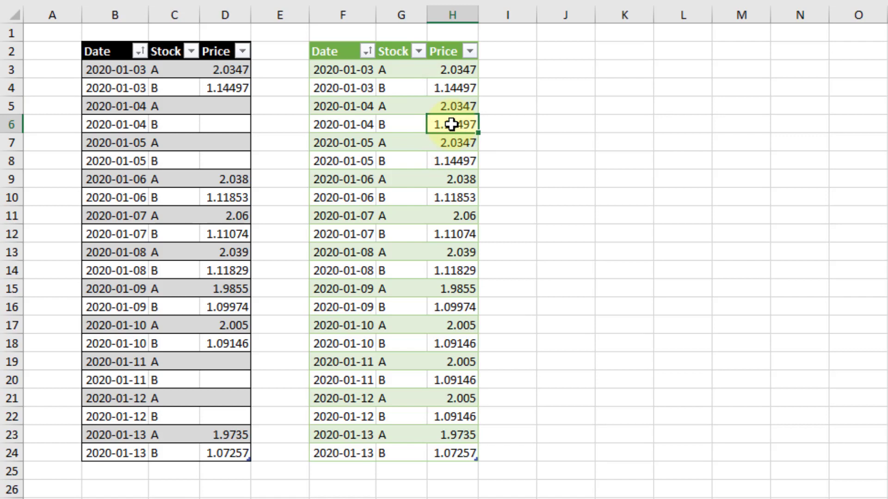
click(228, 88)
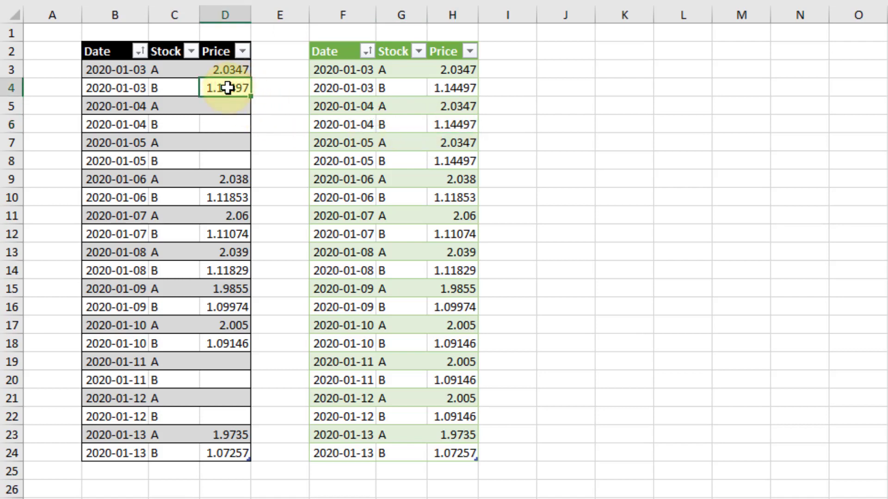